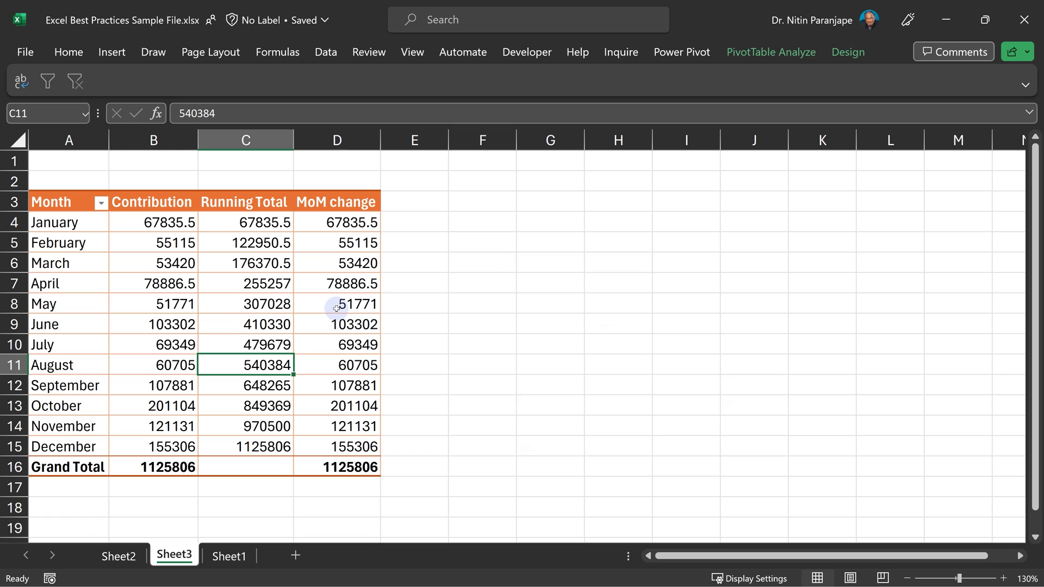
- Show the MoM change values as % Difference From, with Month Name as base field and (previous) as base item
mouse_move(463, 470)
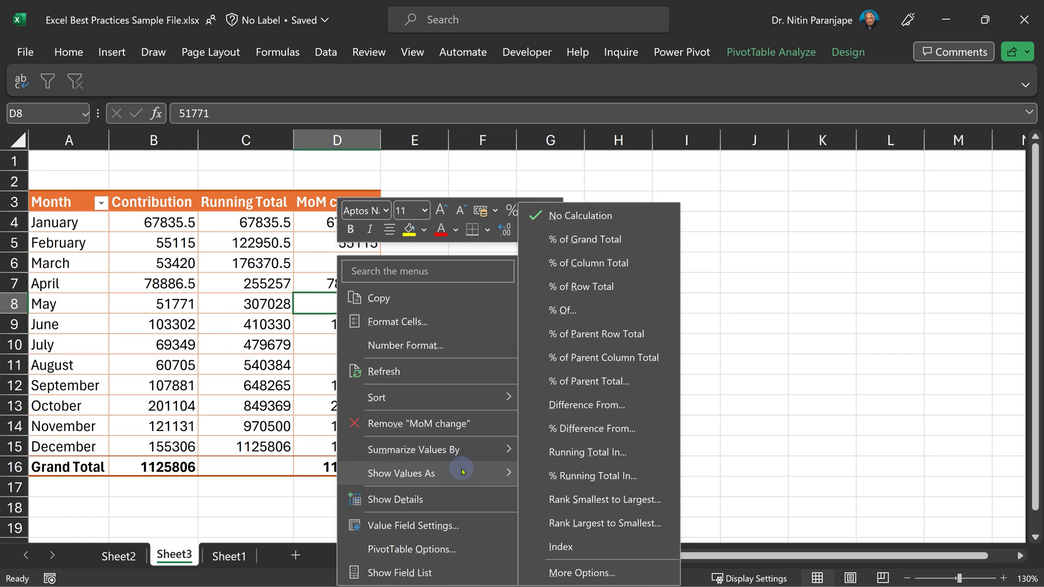
click(575, 425)
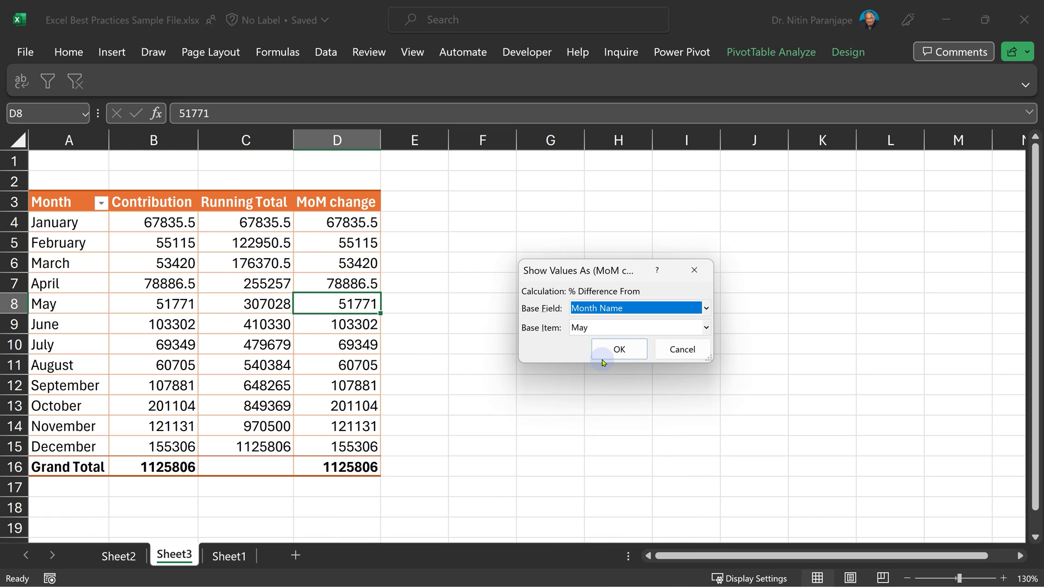
click(612, 328)
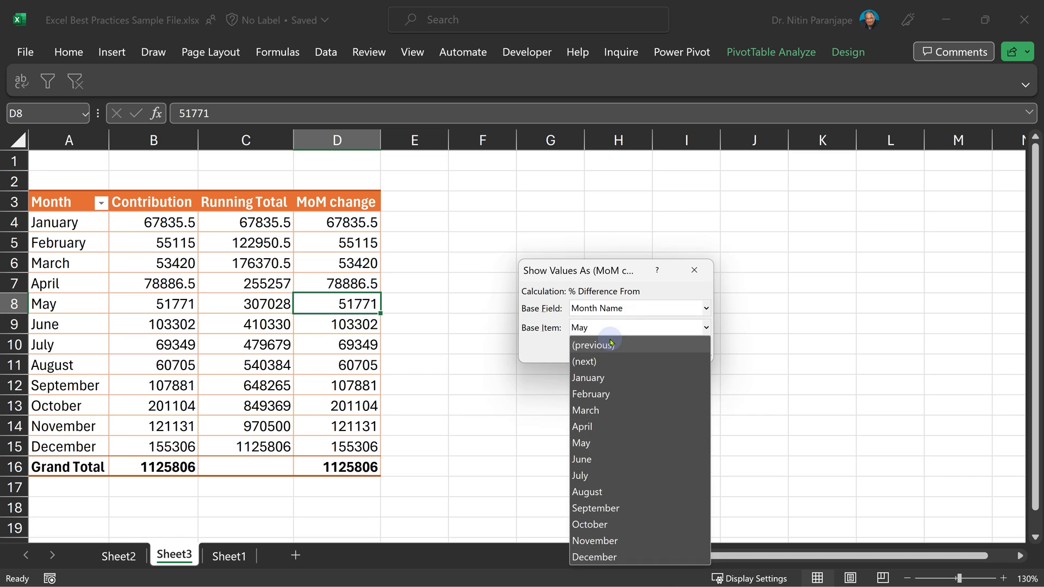
click(611, 345)
click(622, 355)
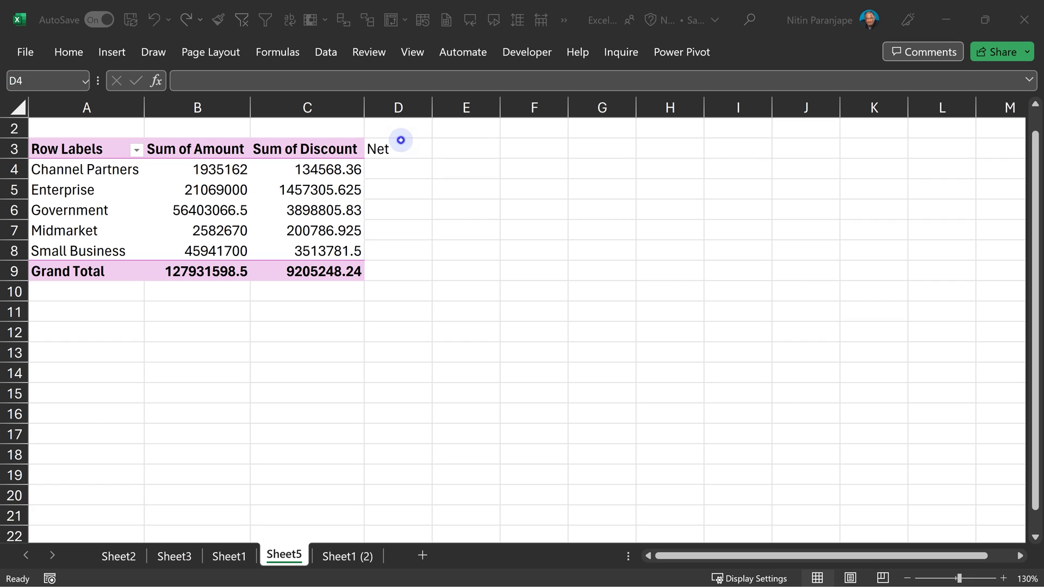
- Calculate Net beside the PivotTable with =B4-C4 in D4 and fill the formula down through the Grand Total row
click(401, 162)
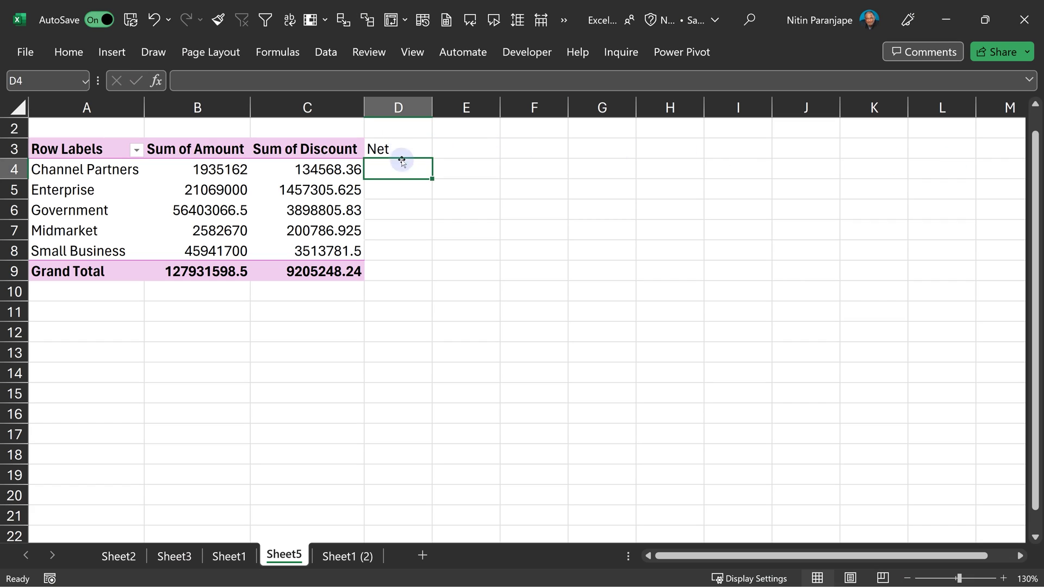
text(=B4-C4)
key(Return)
click(442, 176)
drag(447, 179, 441, 275)
- Try to add a field to the PivotTable's columns and accept replacing the overlapping Net data
click(307, 190)
drag(891, 362, 933, 404)
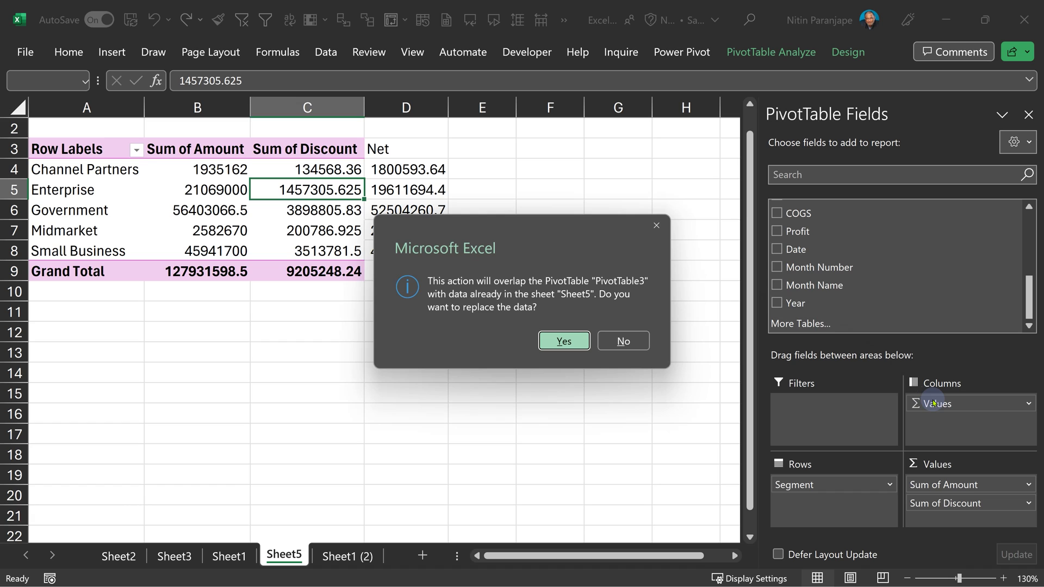
key(Return)
- Add a calculated field named Net to the PivotTable with the formula Amount - Discount
click(771, 51)
click(830, 78)
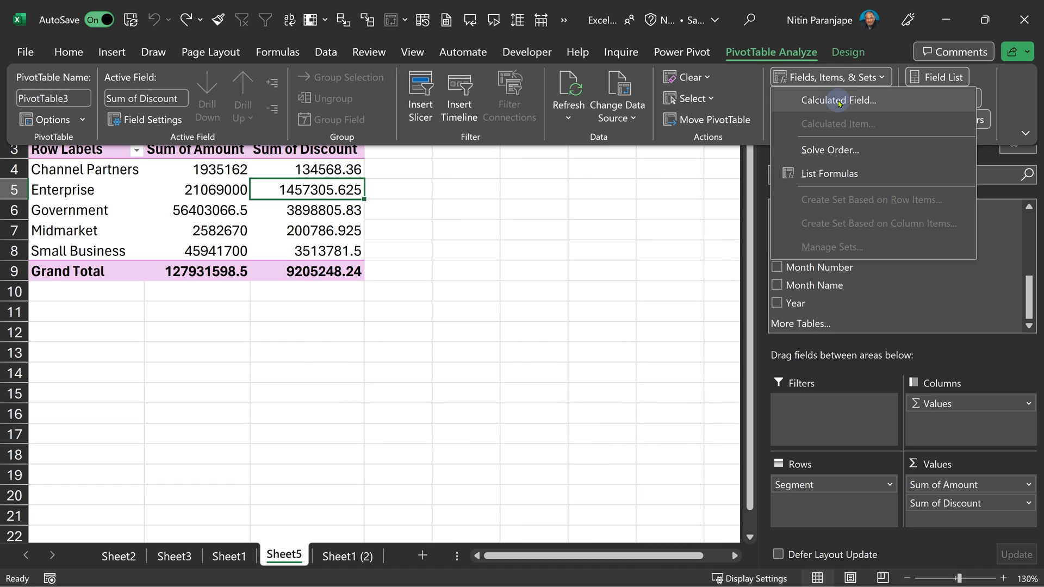
click(839, 101)
text(Ne)
click(466, 201)
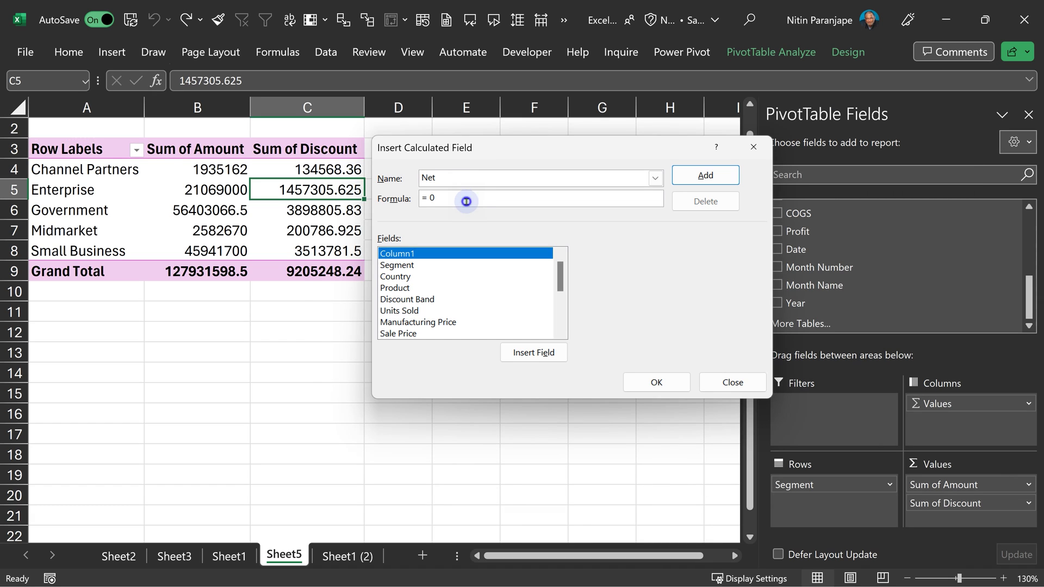
scroll(467, 266, down, 2)
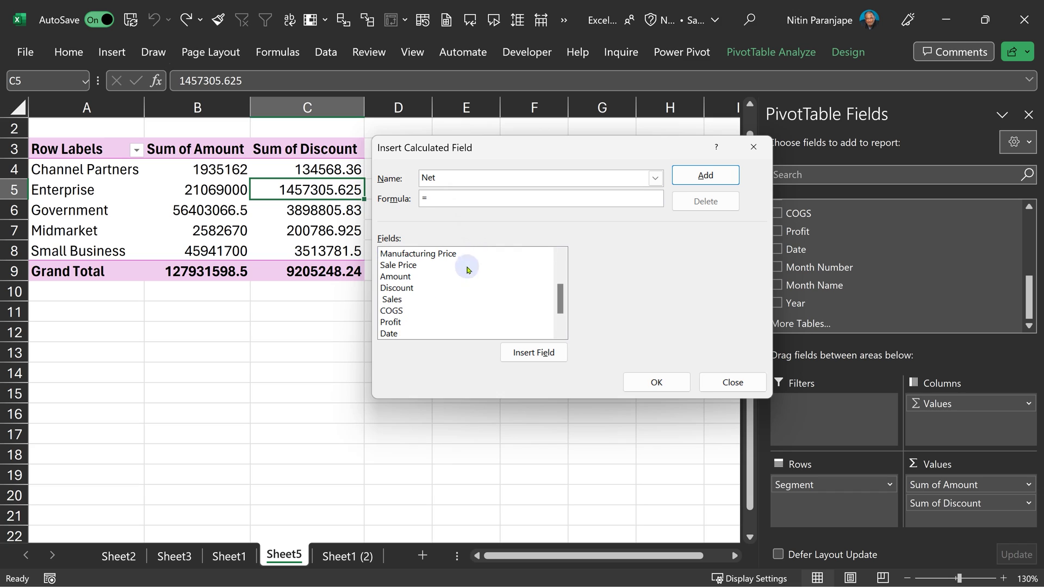
double_click(419, 277)
text(- Discount)
double_click(397, 288)
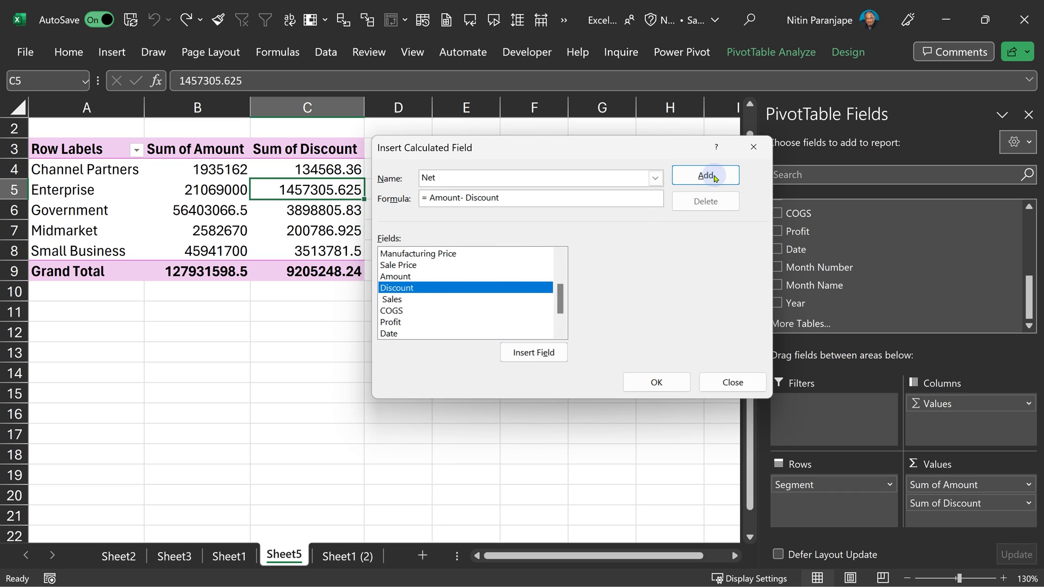
click(706, 175)
click(656, 383)
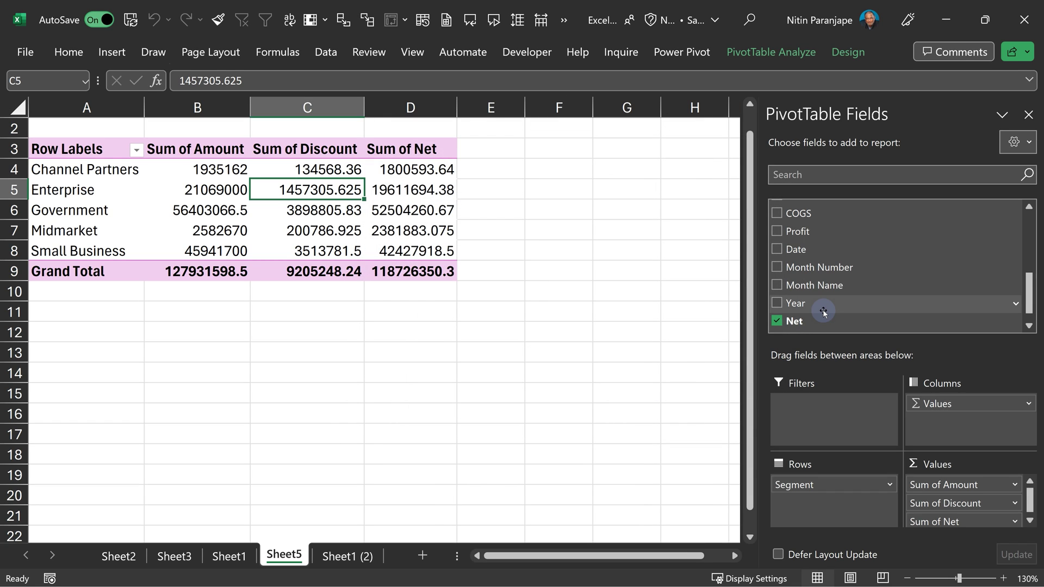
- Place Year in the PivotTable's columns and remove Amount and Discount from its values
drag(824, 311, 945, 403)
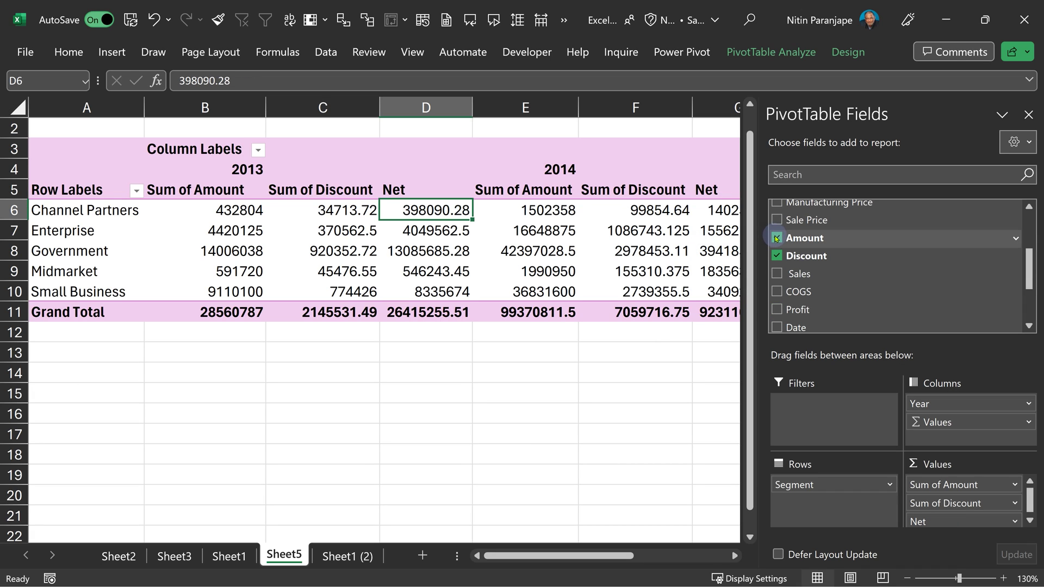
click(777, 238)
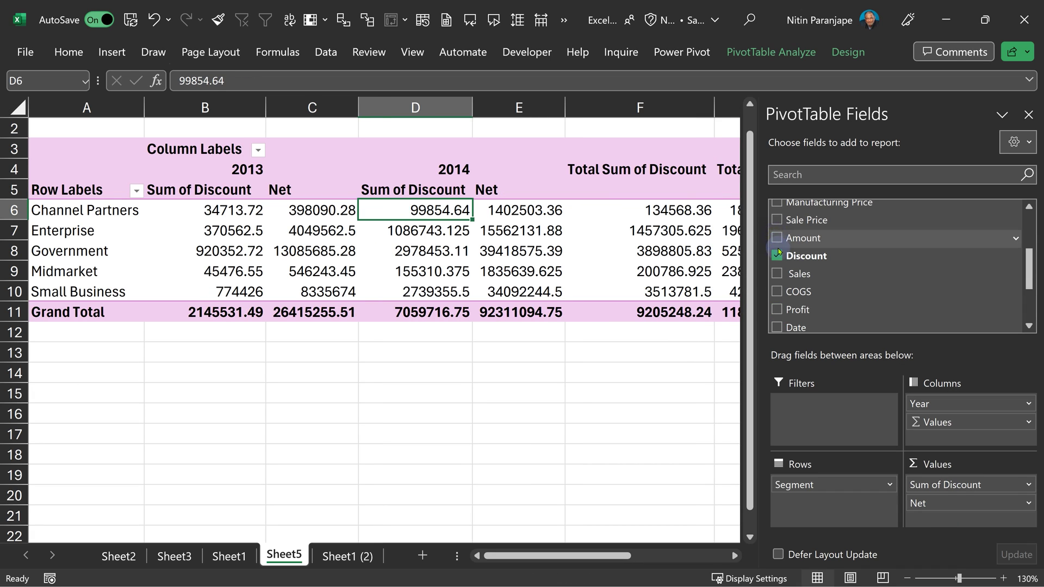
click(776, 256)
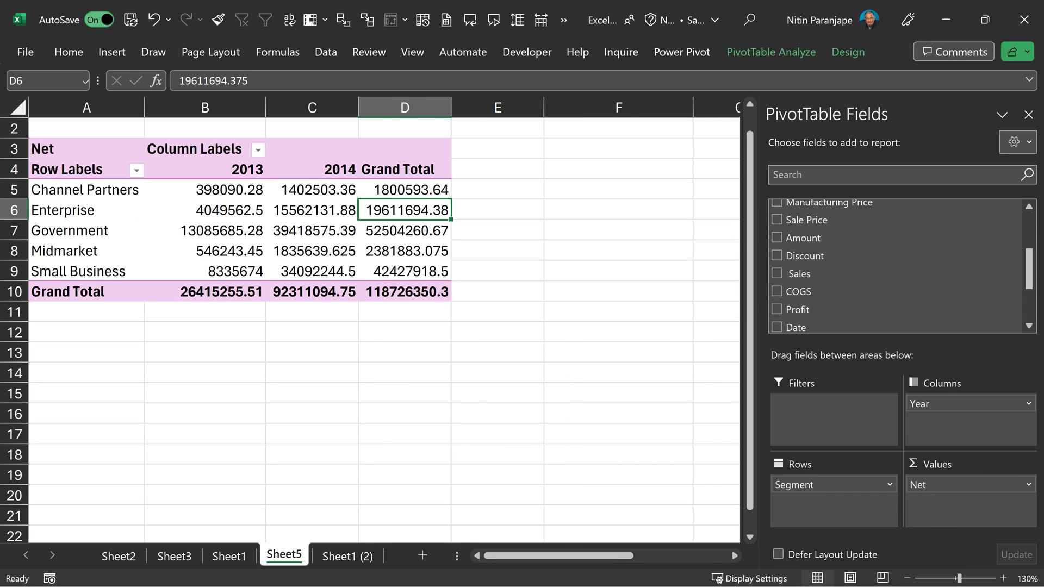
- Add Product above Segment in the PivotTable's rows and Country to its columns
scroll(897, 267, up, 2)
drag(804, 226, 810, 481)
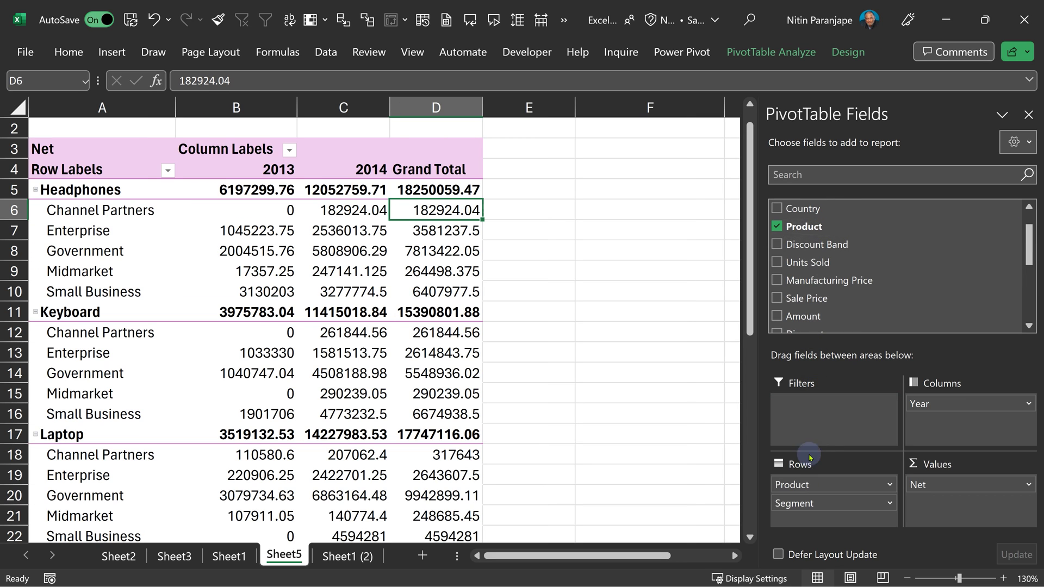
drag(803, 209, 940, 403)
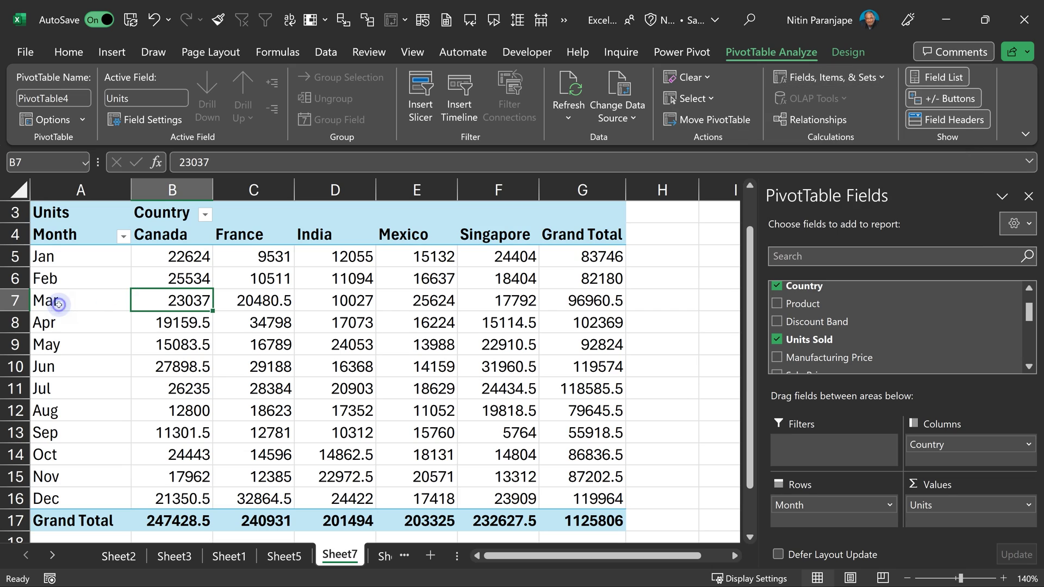
- Insert a calculated item named Q1 in the Month field with the formula Jan + Feb + Mar
click(84, 386)
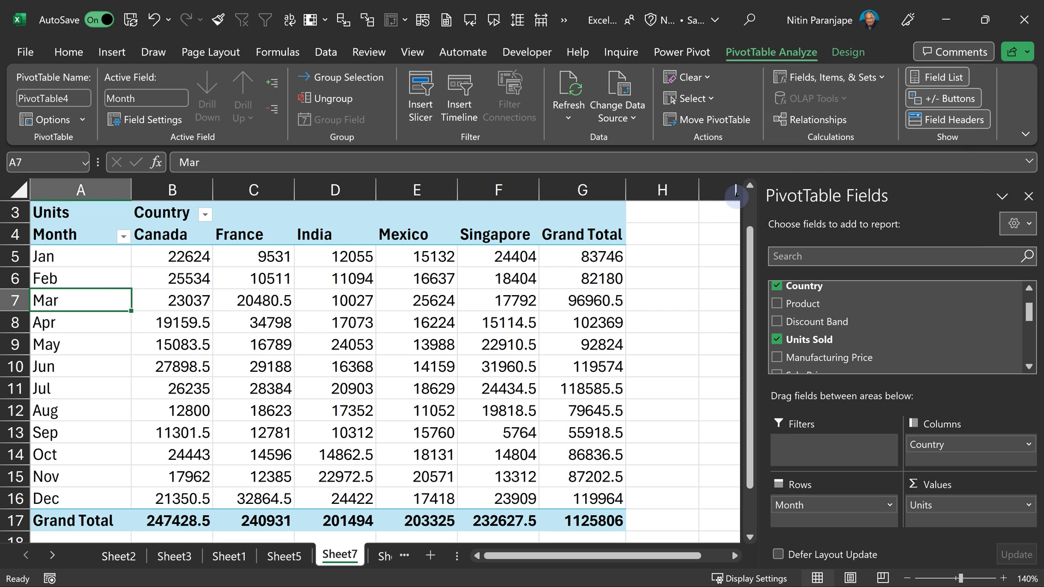
click(870, 78)
click(880, 122)
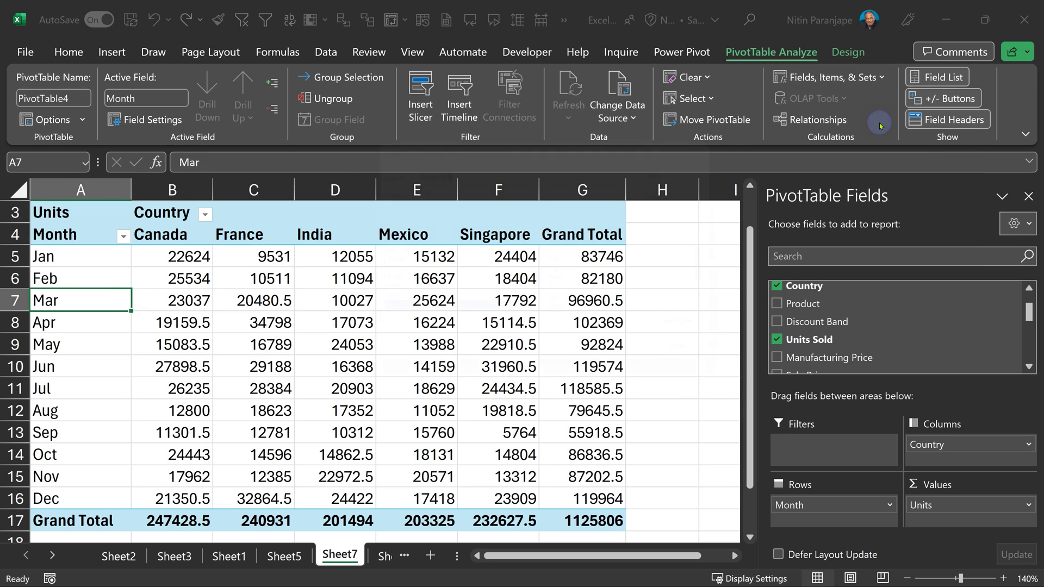
text(Q1)
click(451, 203)
double_click(587, 254)
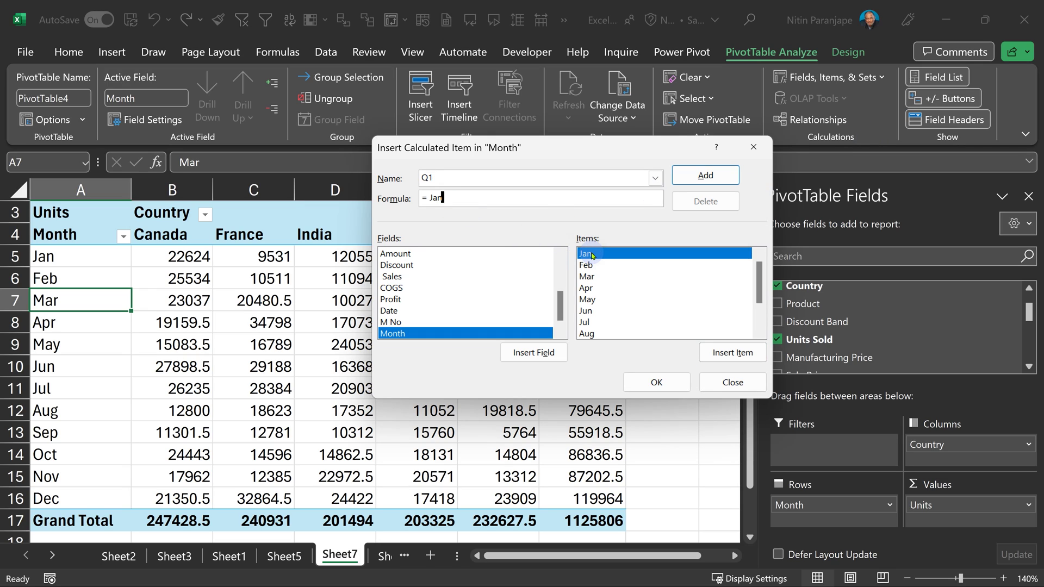
text(+)
double_click(588, 265)
text(+)
double_click(588, 277)
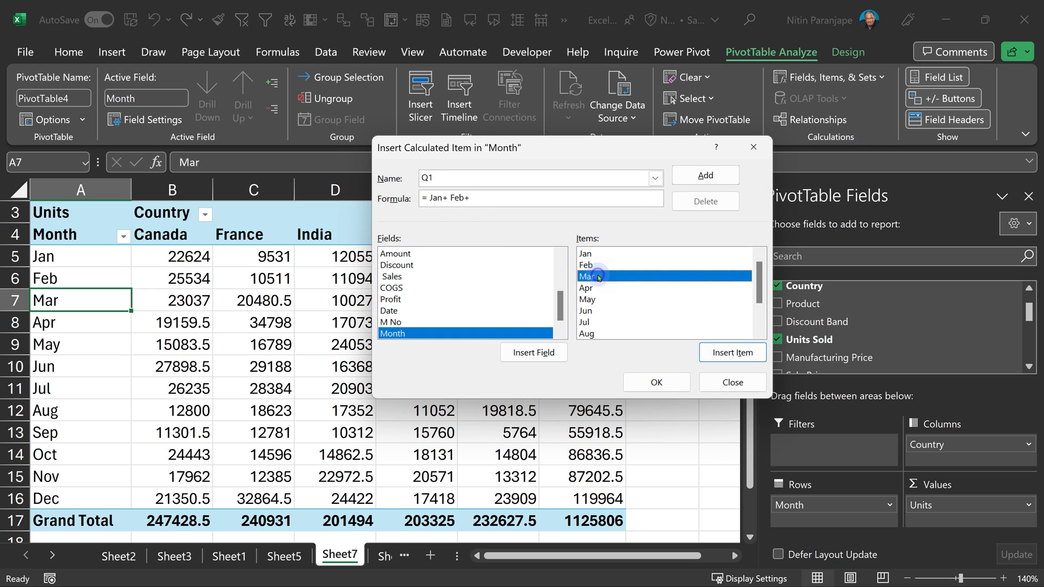
click(657, 382)
- Move the Q1 row directly below Mar and filter out Jan, Feb and Mar from the Month field
drag(71, 510, 86, 310)
click(109, 236)
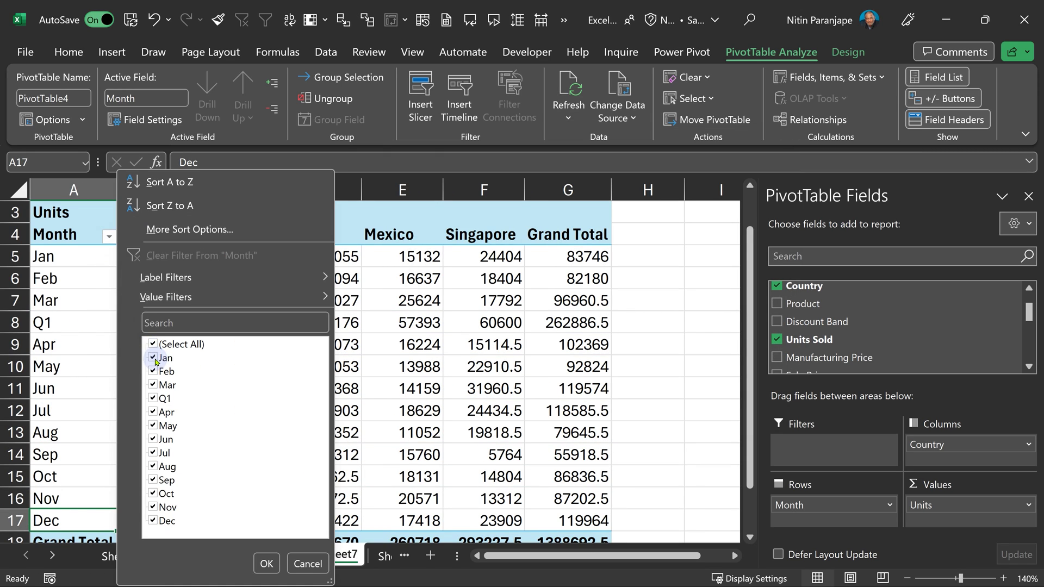
click(154, 372)
click(153, 385)
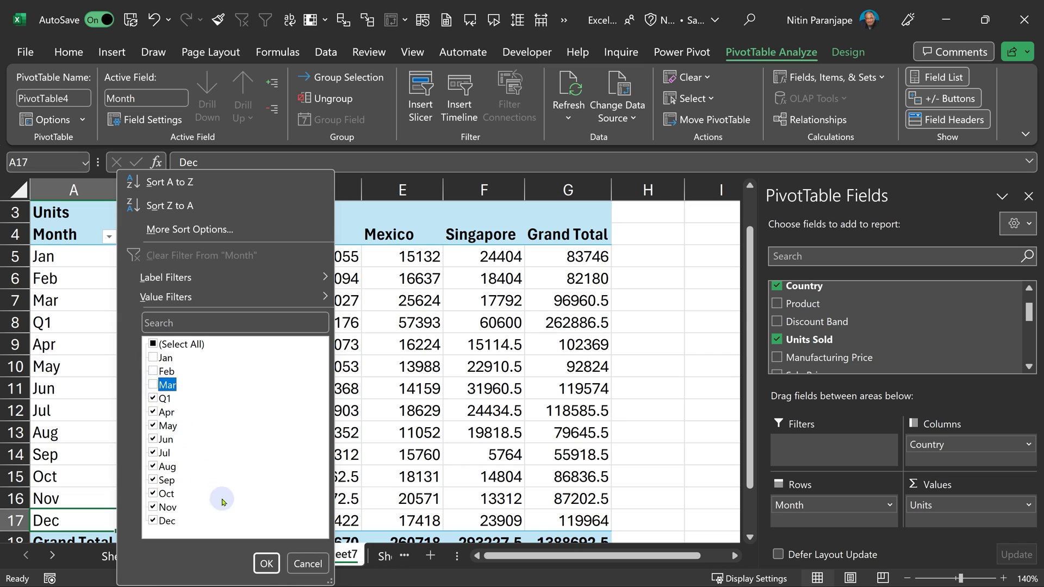
click(266, 564)
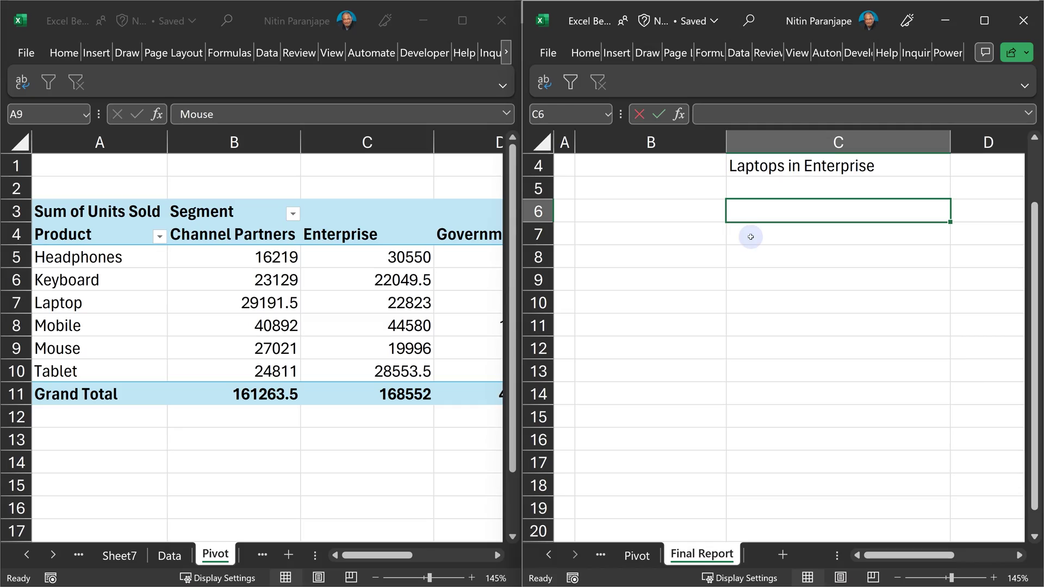
- Retrieve the Enterprise Laptop value from the Pivot sheet into C6 of Final Report with a GETPIVOTDATA formula
text(=)
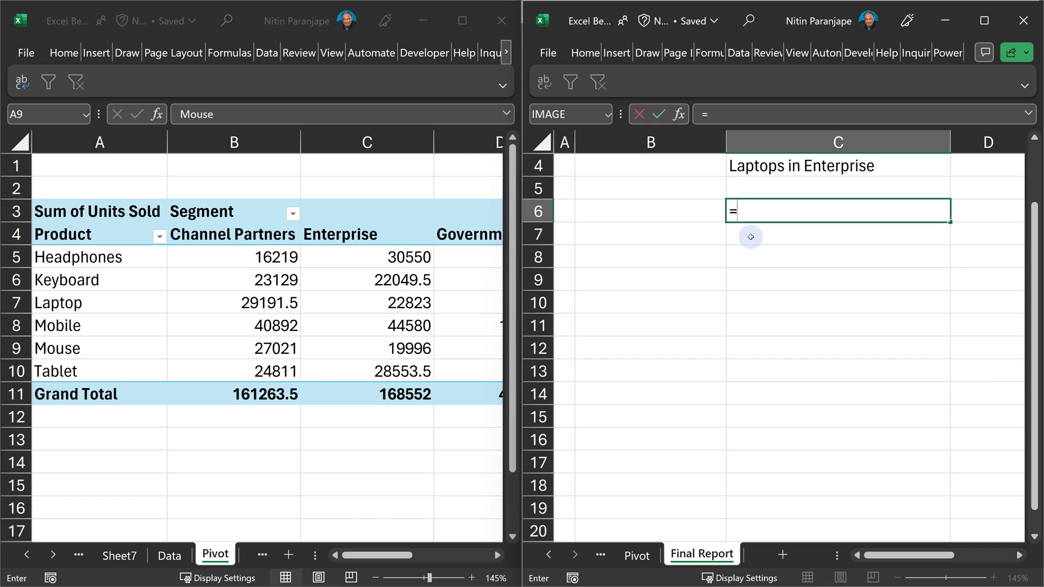
click(385, 303)
click(384, 300)
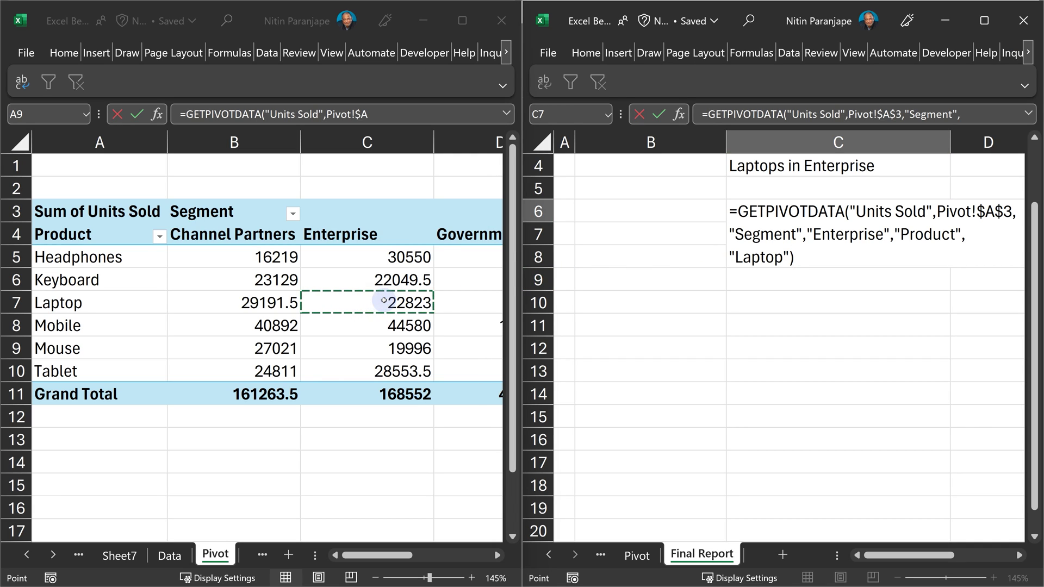
key(Return)
- Label B6 of Final Report "GetPivotData" and B7 "Copy paste link"
key(Up)
key(Left)
text(GetPivotData)
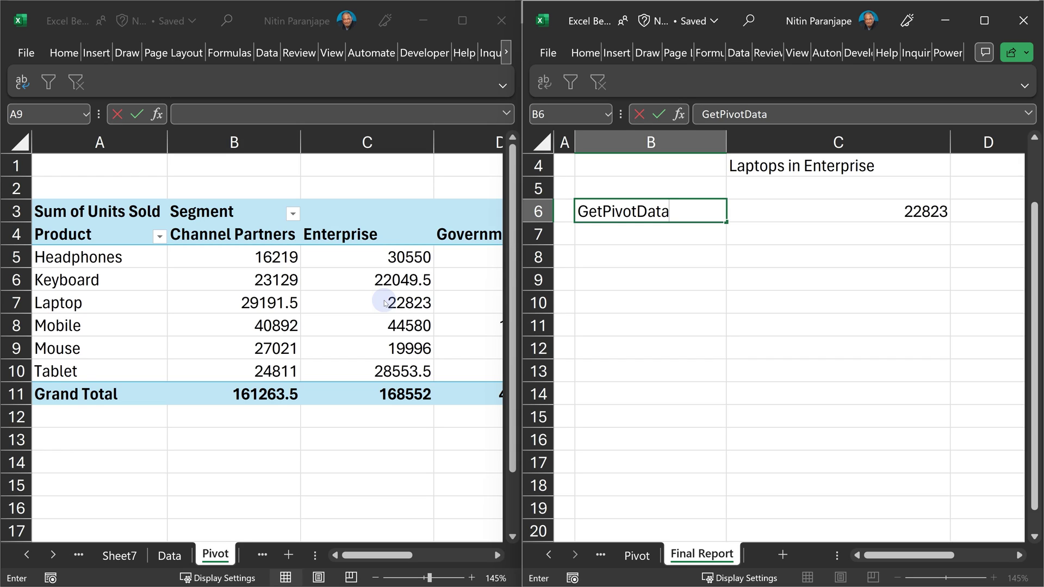
key(Return)
text(Copy paste link)
key(ctrl+Return)
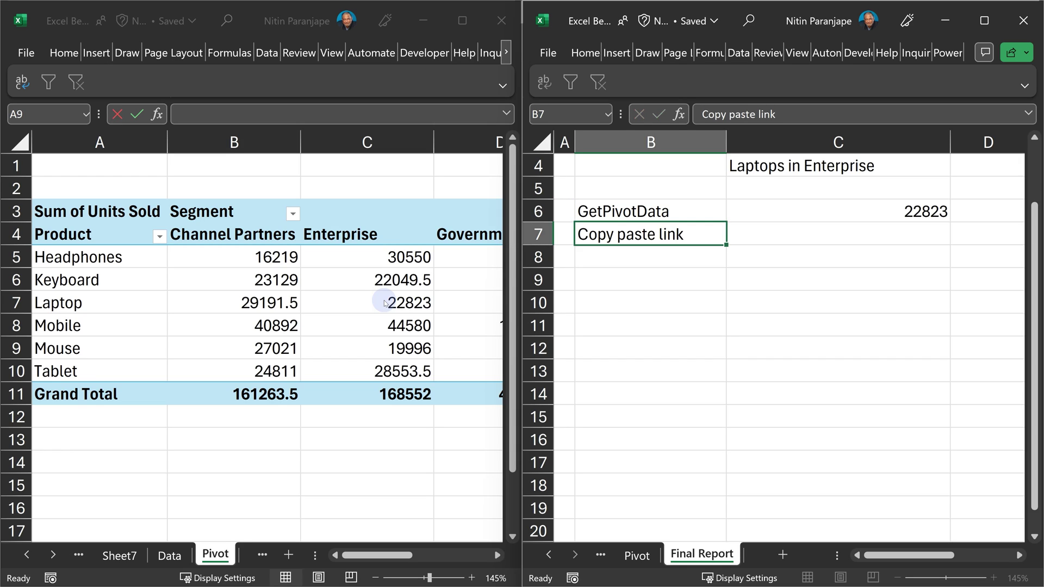
- Copy the Enterprise Laptop value from the Pivot sheet and paste it as a link into C7 of Final Report
click(385, 303)
key(ctrl+c)
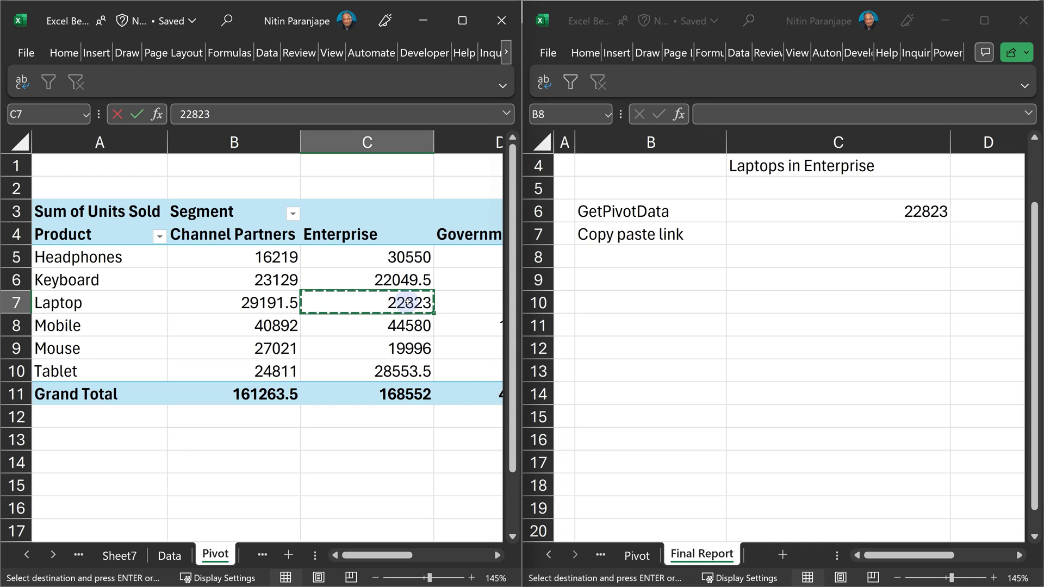
click(837, 234)
key(ctrl+alt+v)
click(656, 291)
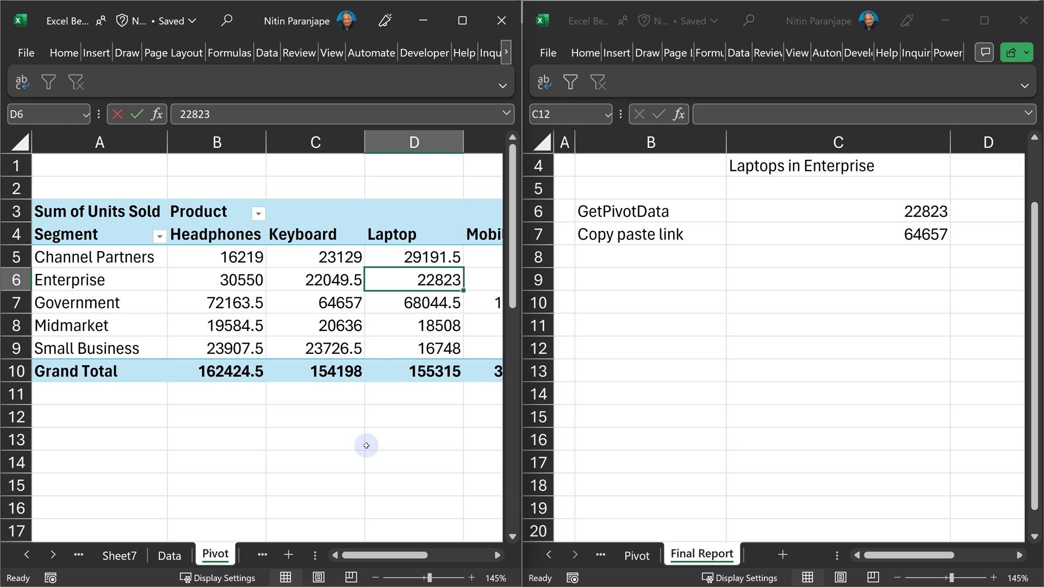
click(764, 348)
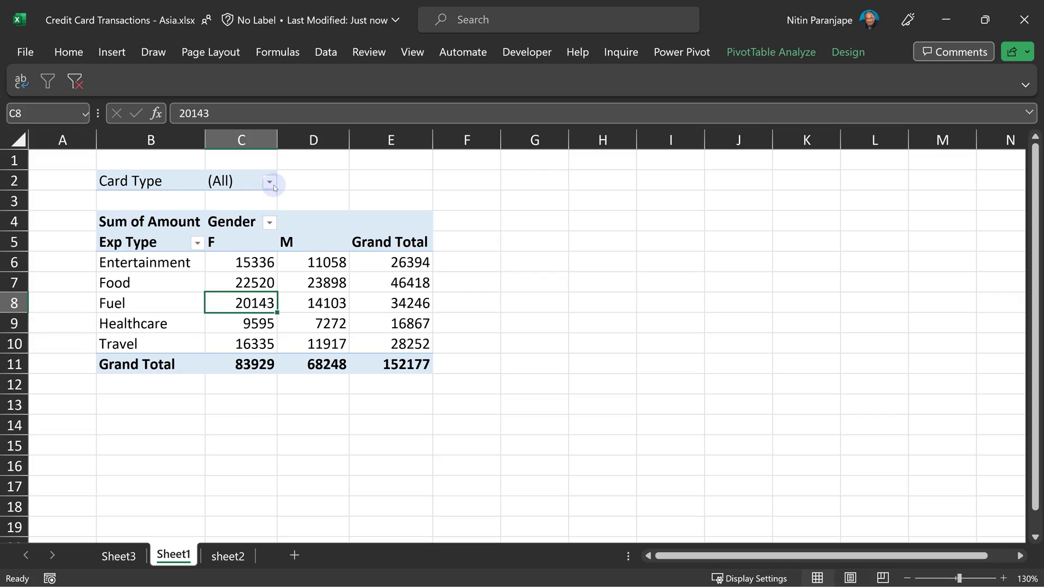
- Filter the credit card PivotTable's Card Type to Platinum
click(270, 183)
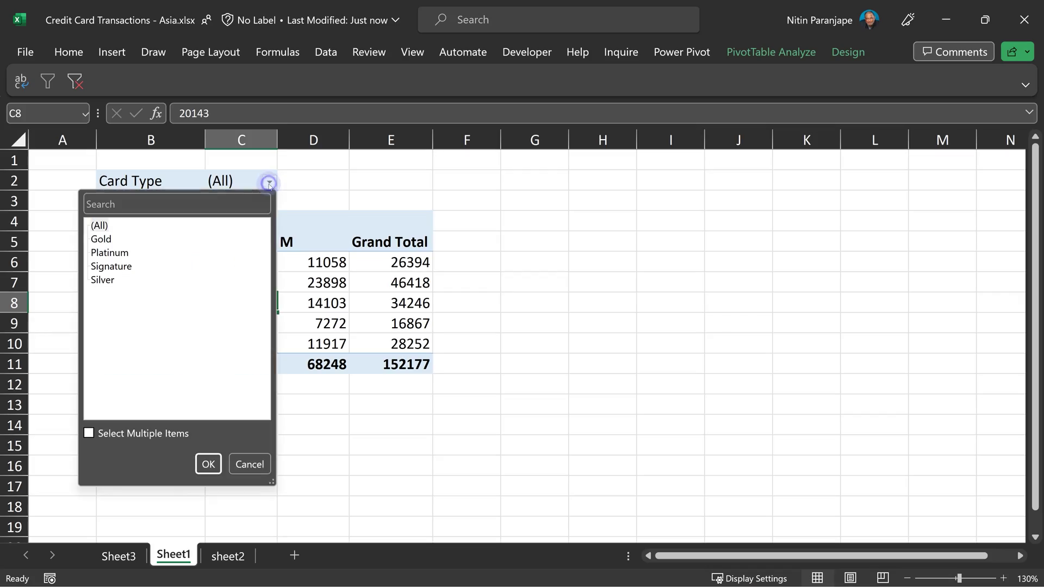
click(111, 258)
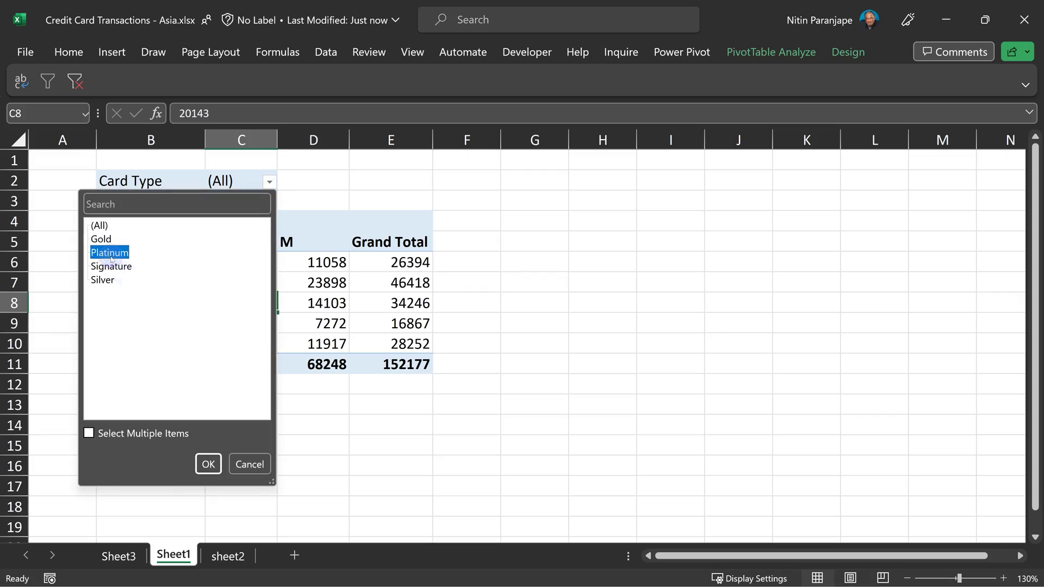
click(209, 463)
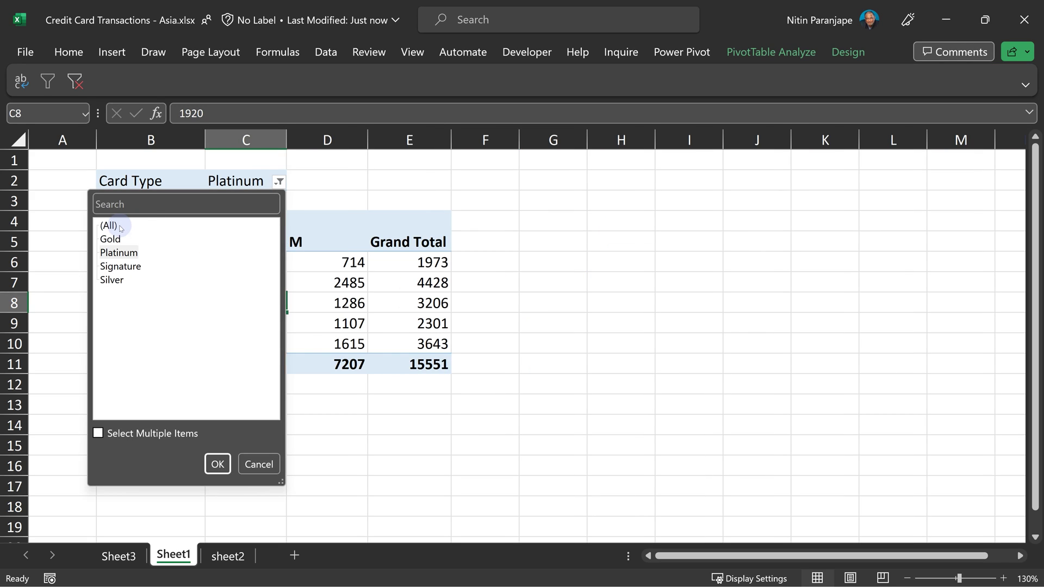
- Reset the Card Type filter to (All)
click(109, 226)
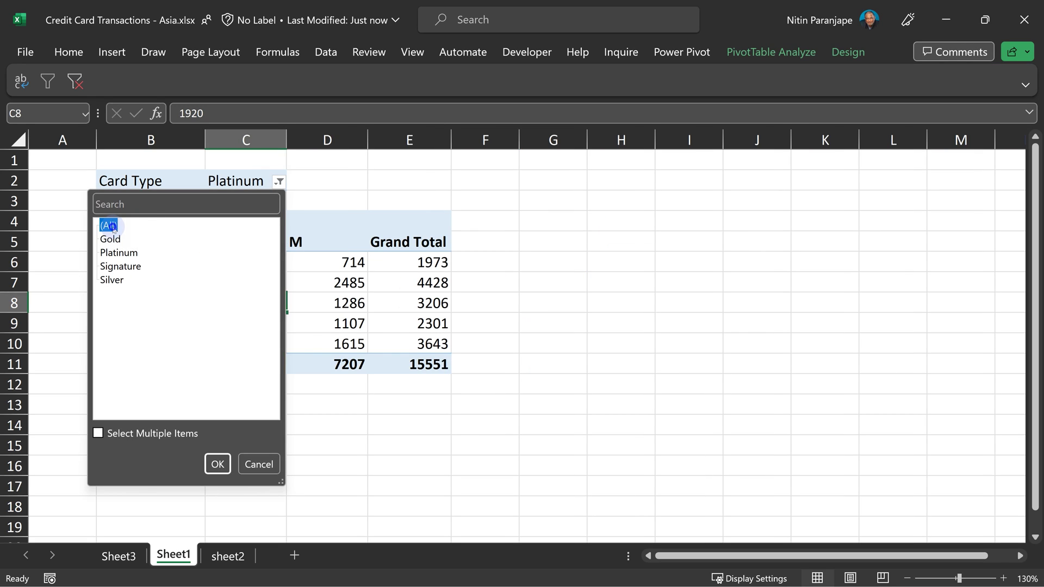
click(217, 461)
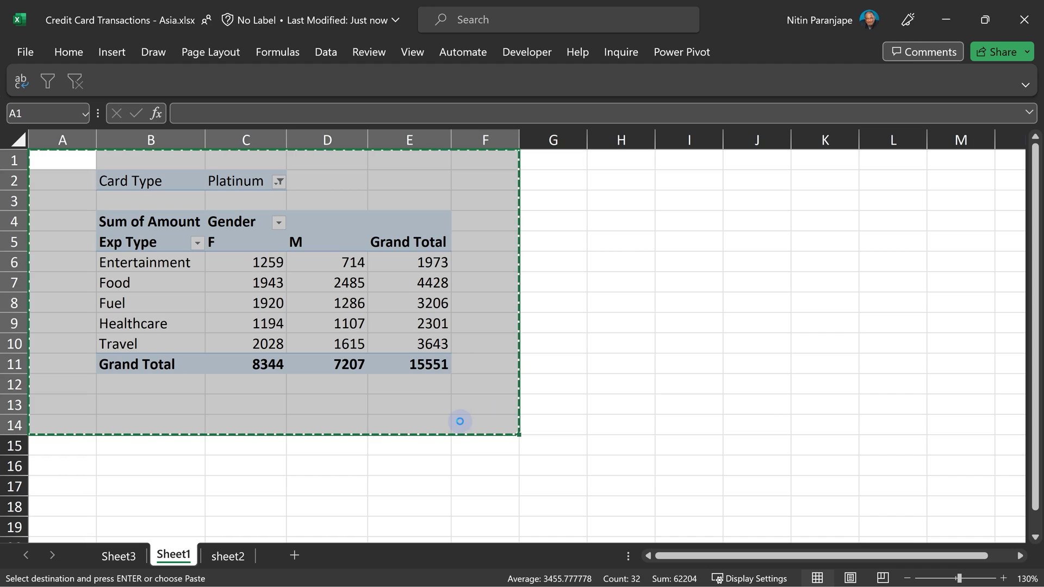
- Create a new blank workbook and paste the copied Platinum report at A1 as plain values
key(ctrl+n)
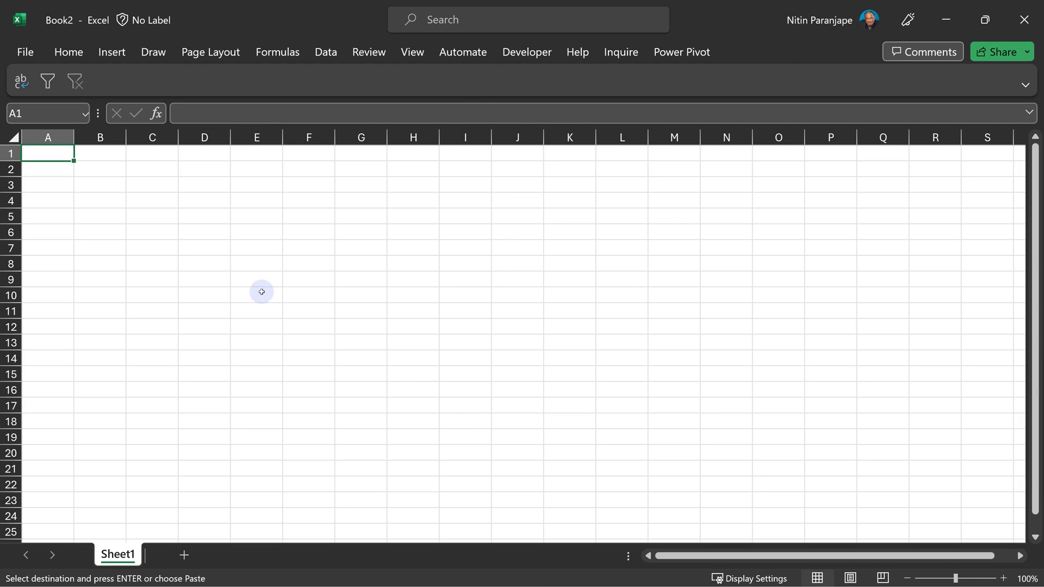
key(ctrl+alt+v)
click(302, 137)
click(371, 284)
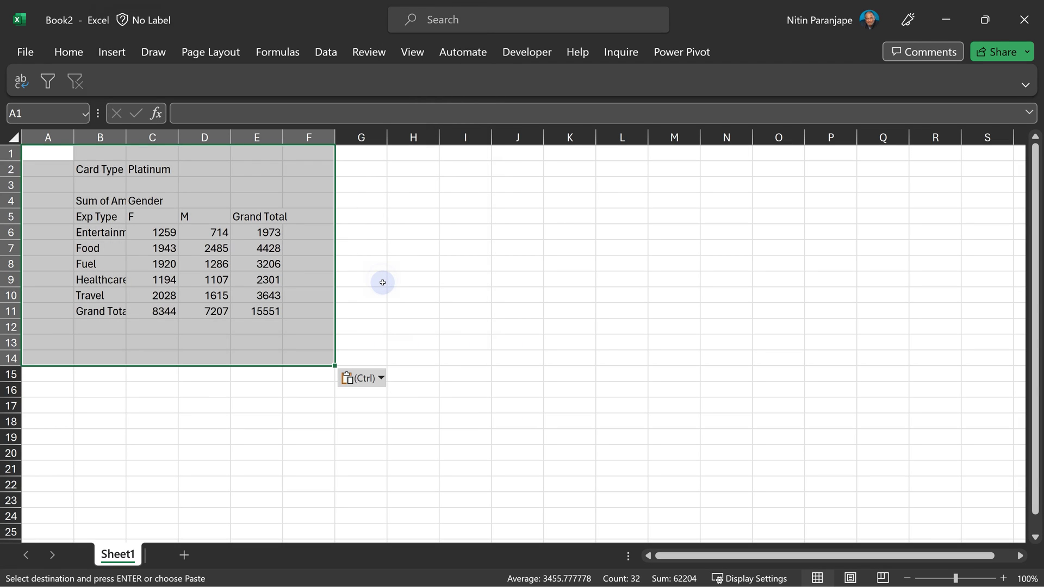